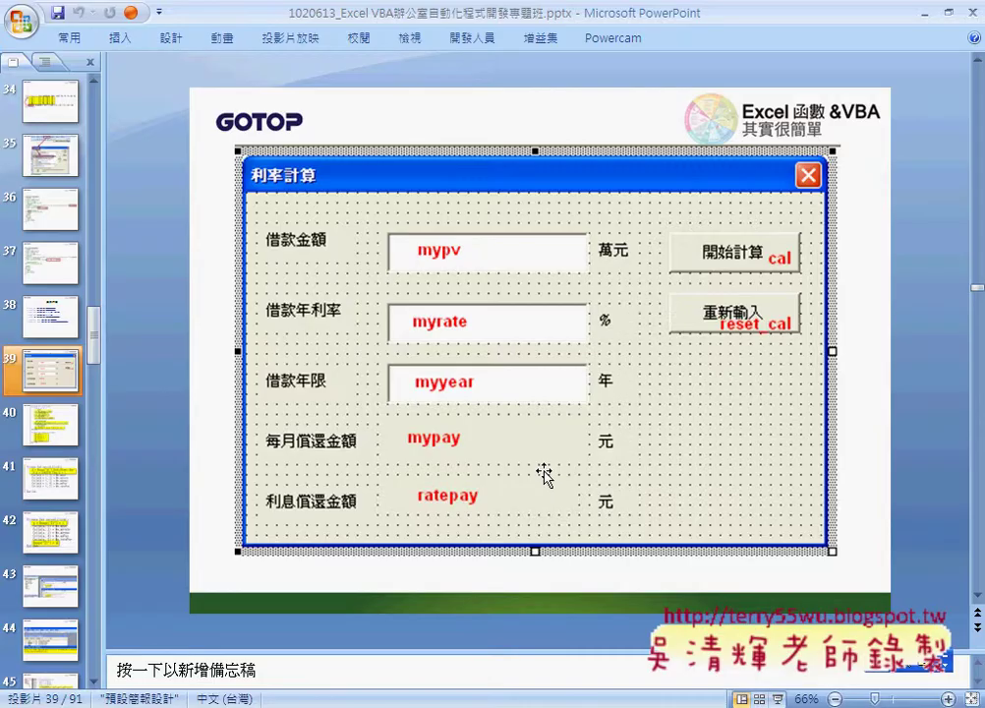
- Bring up slide 39's 利率計算 form mockup with its control names, then list the open Excel workbooks
scroll(546, 475, up, 1)
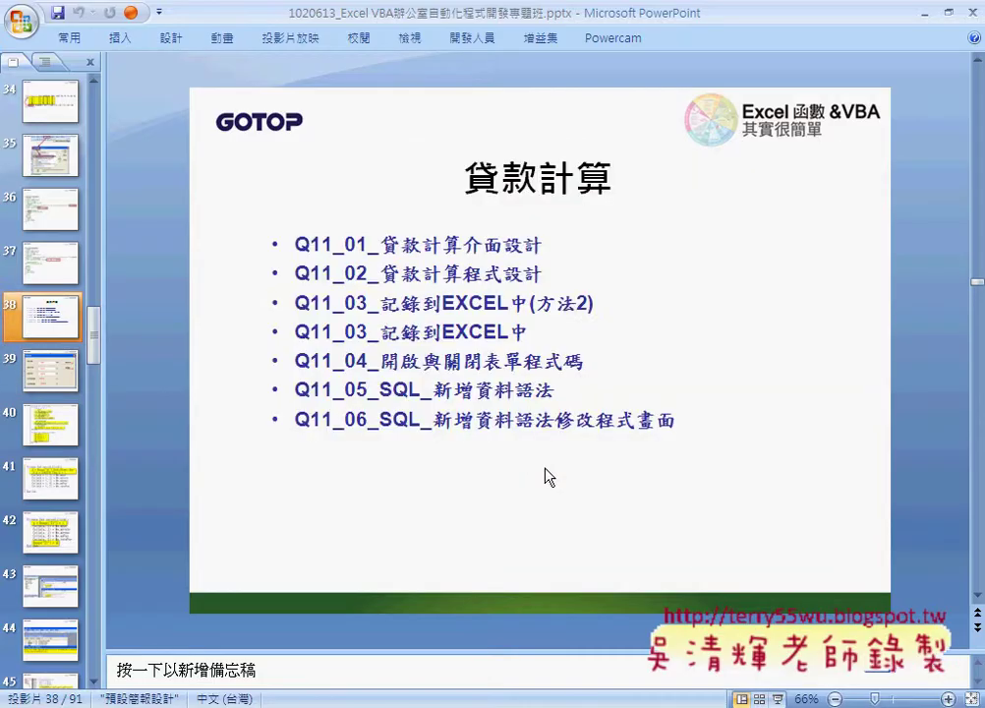
scroll(547, 477, down, 1)
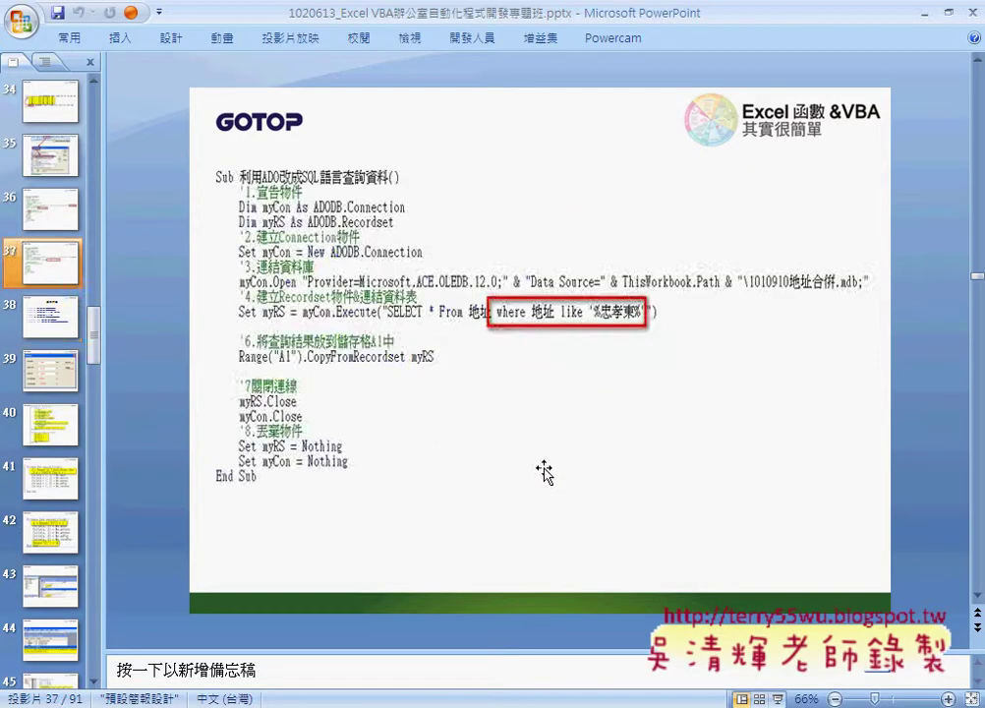
scroll(547, 478, up, 1)
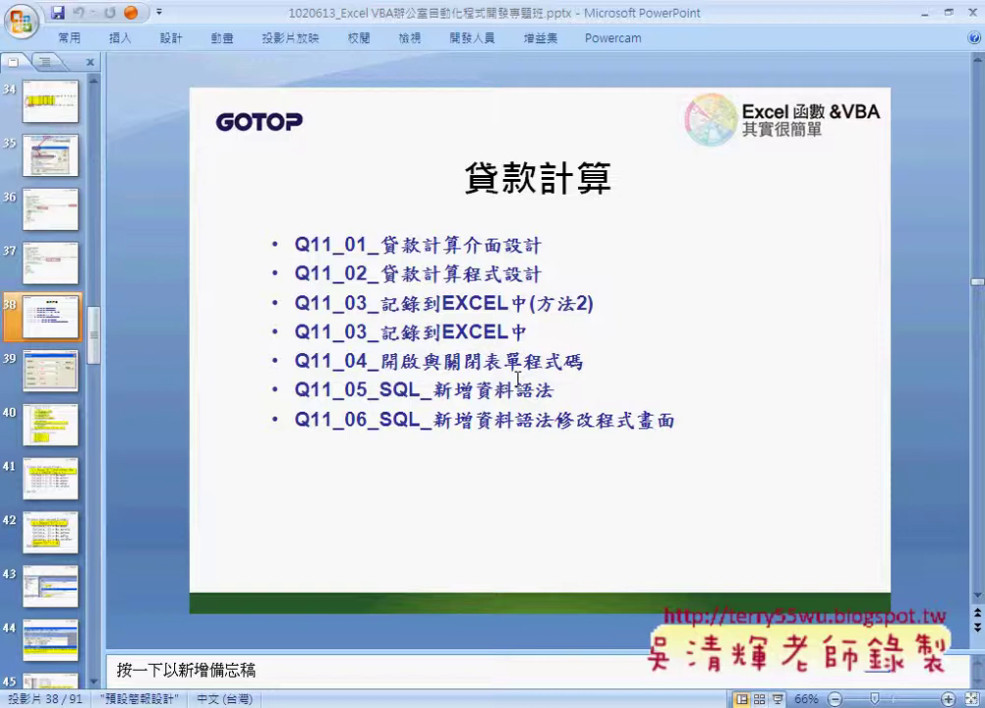
scroll(518, 377, down, 1)
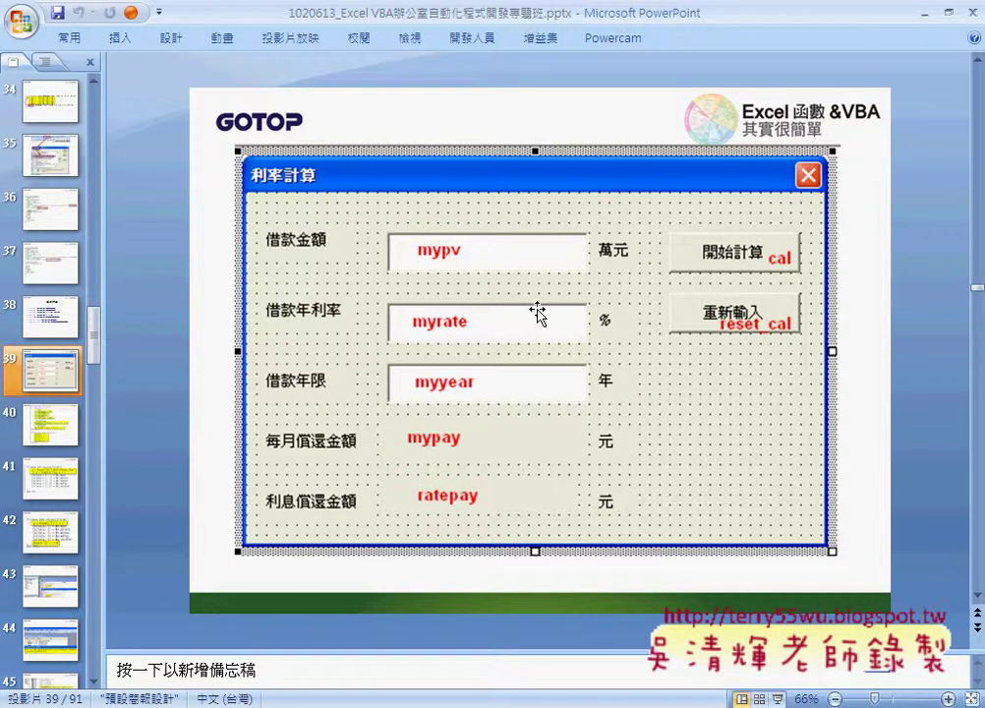
click(777, 703)
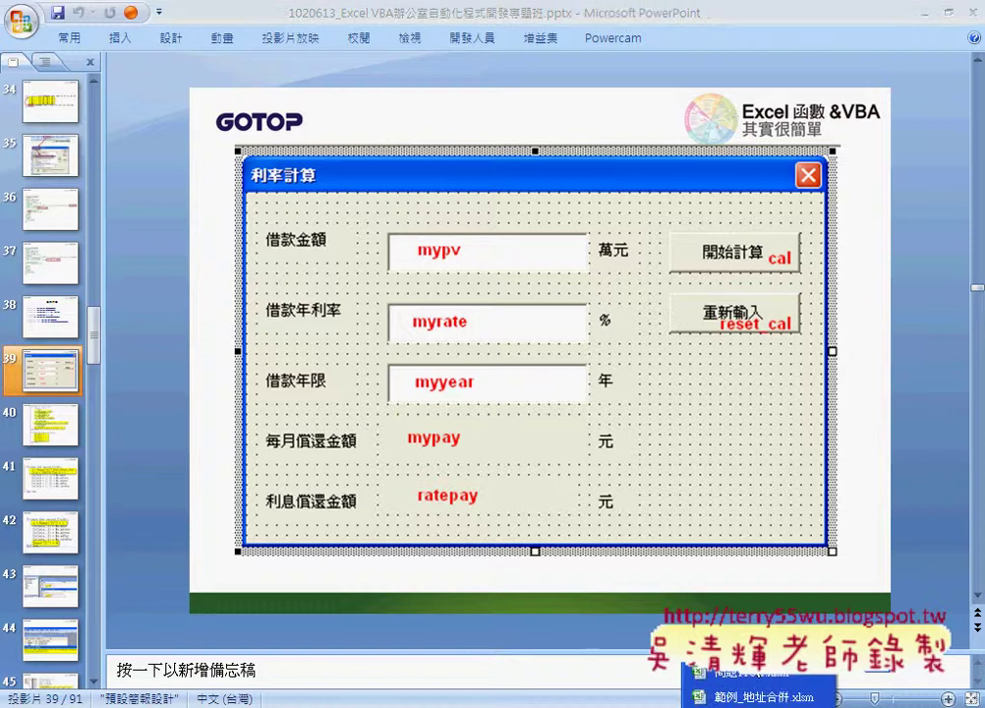
- Switch to 問題11OK.xlsm and open its Module1 code showing Sub 計算() with home.Show
click(752, 675)
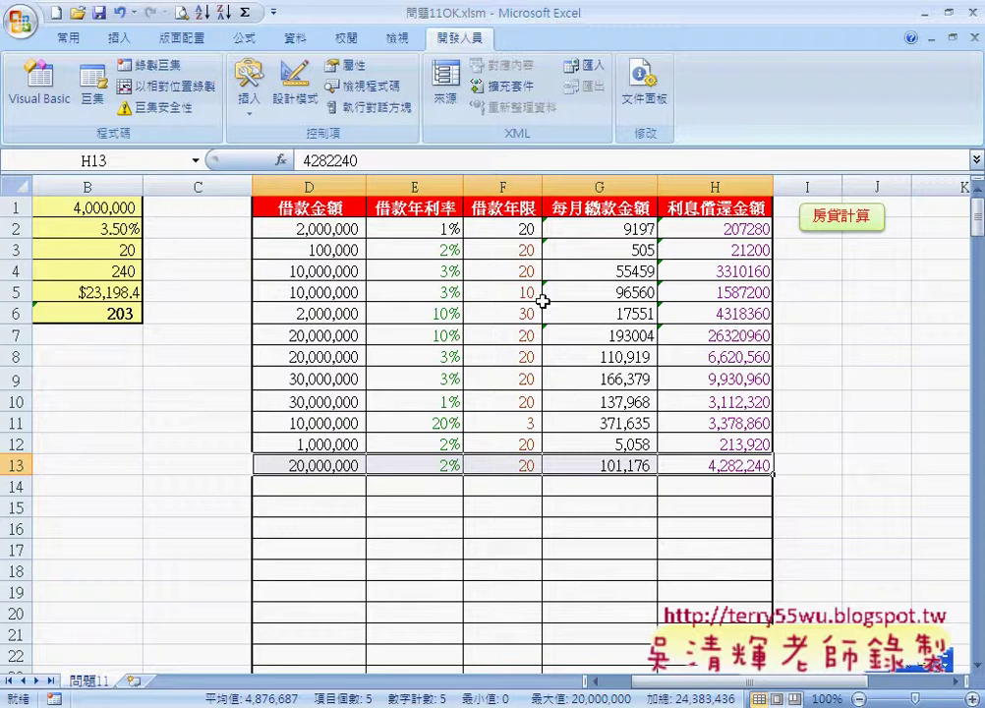
click(37, 102)
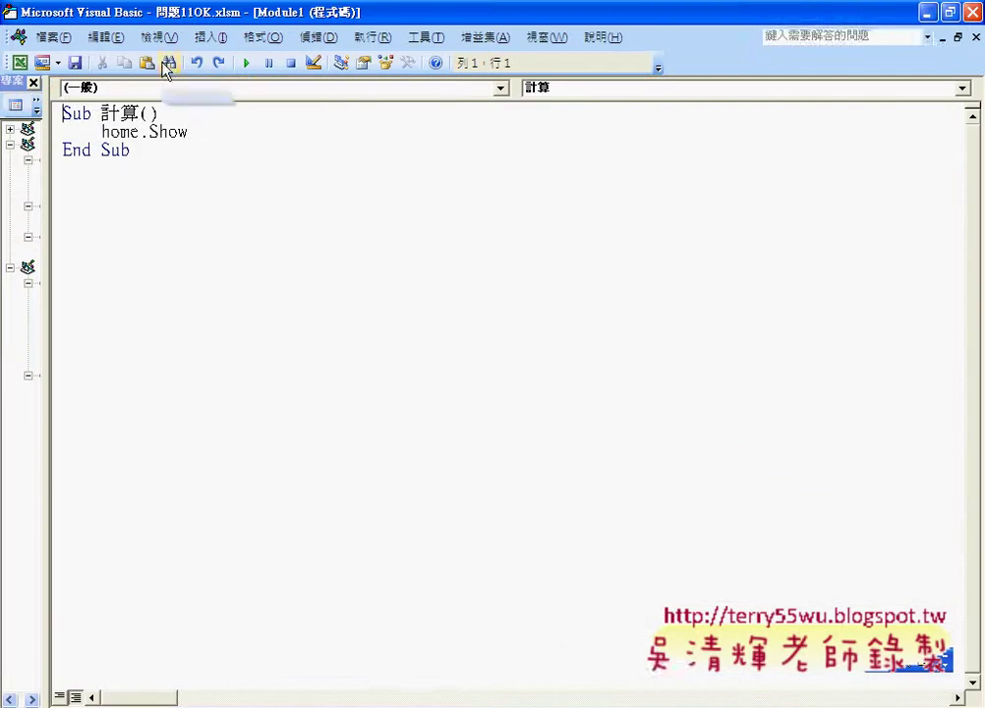
- Restore the Visual Basic Editor to a smaller window and widen the project pane to show home and Module1
double_click(222, 18)
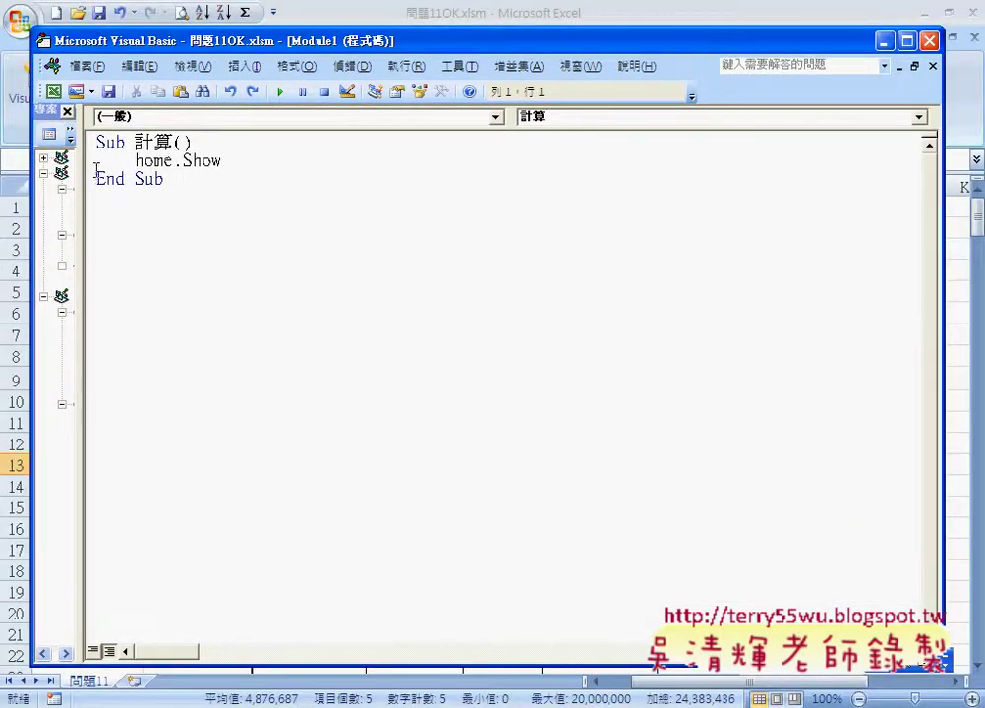
drag(78, 169, 302, 190)
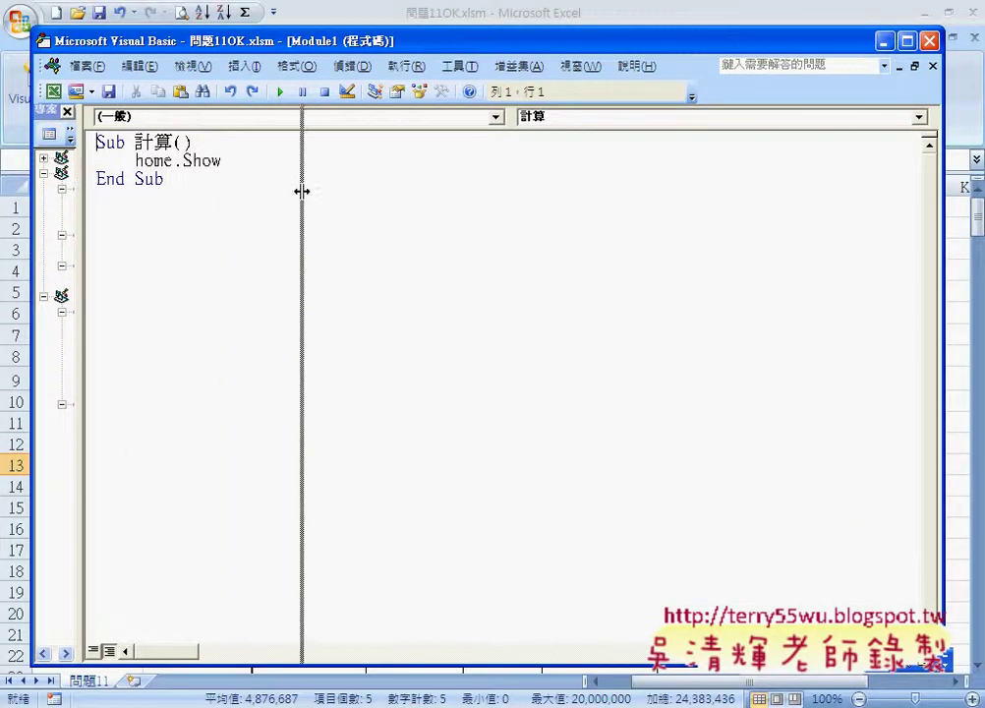
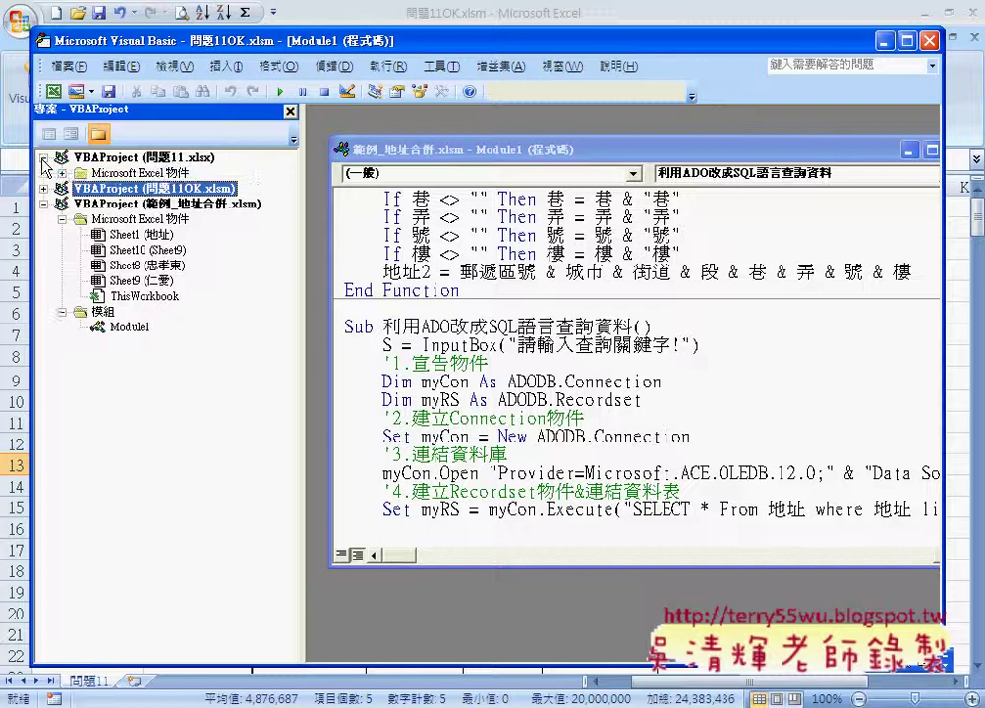
- Expand the 問題11.xlsx Excel objects and select VBAProject (問題11.xlsx) as the working project
click(61, 172)
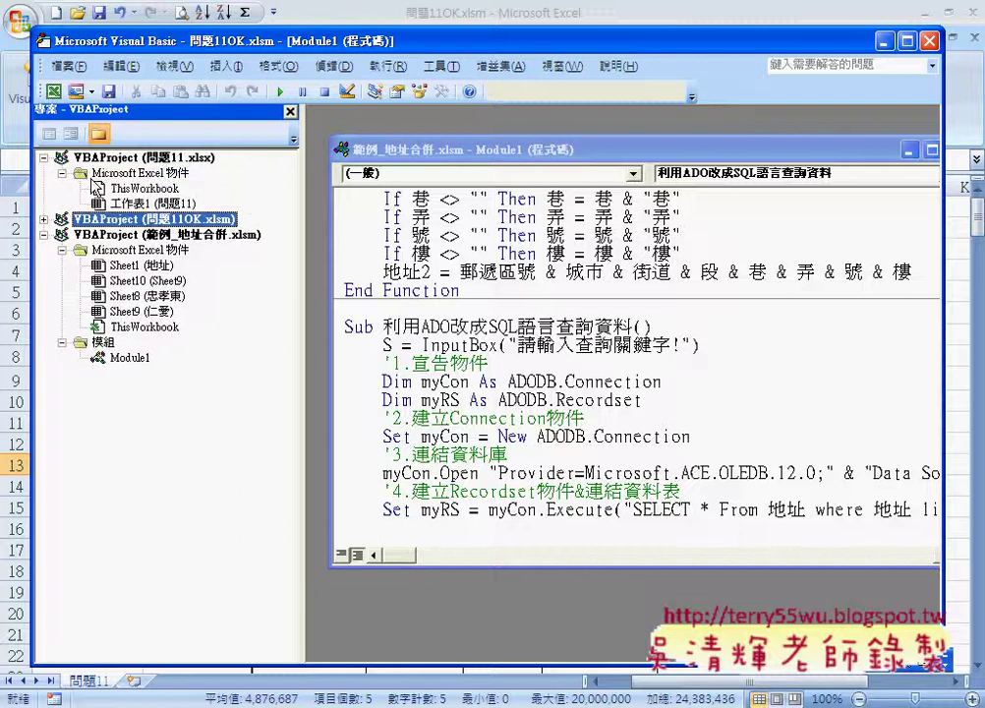
click(173, 157)
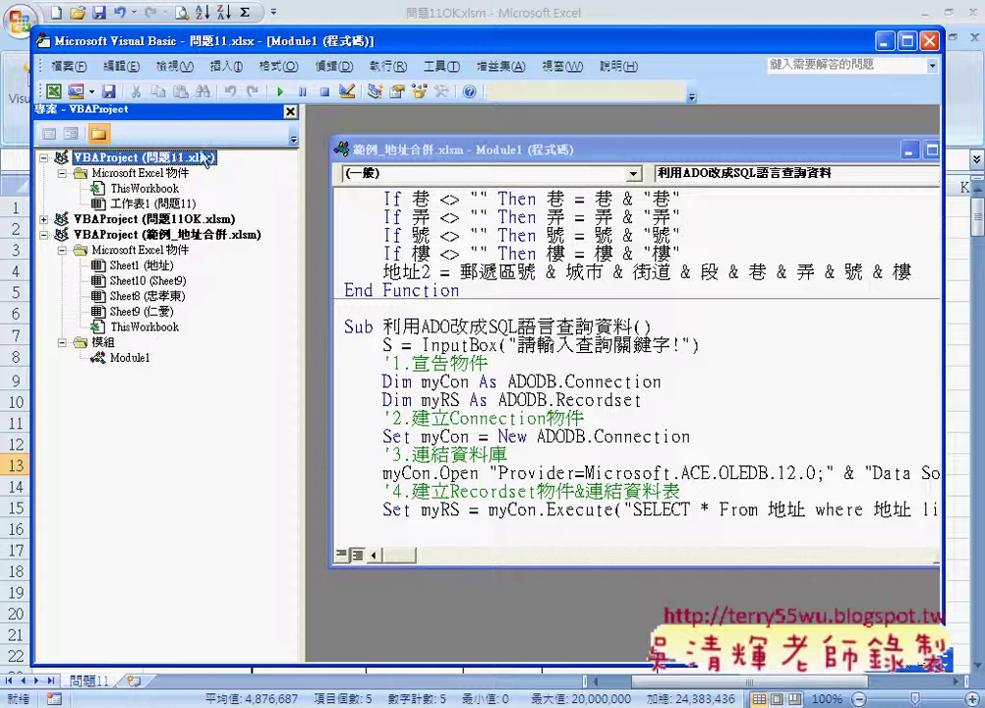
- Insert a new blank UserForm1 into the 問題11.xlsx project via 插入 > 自訂表單
right_click(151, 162)
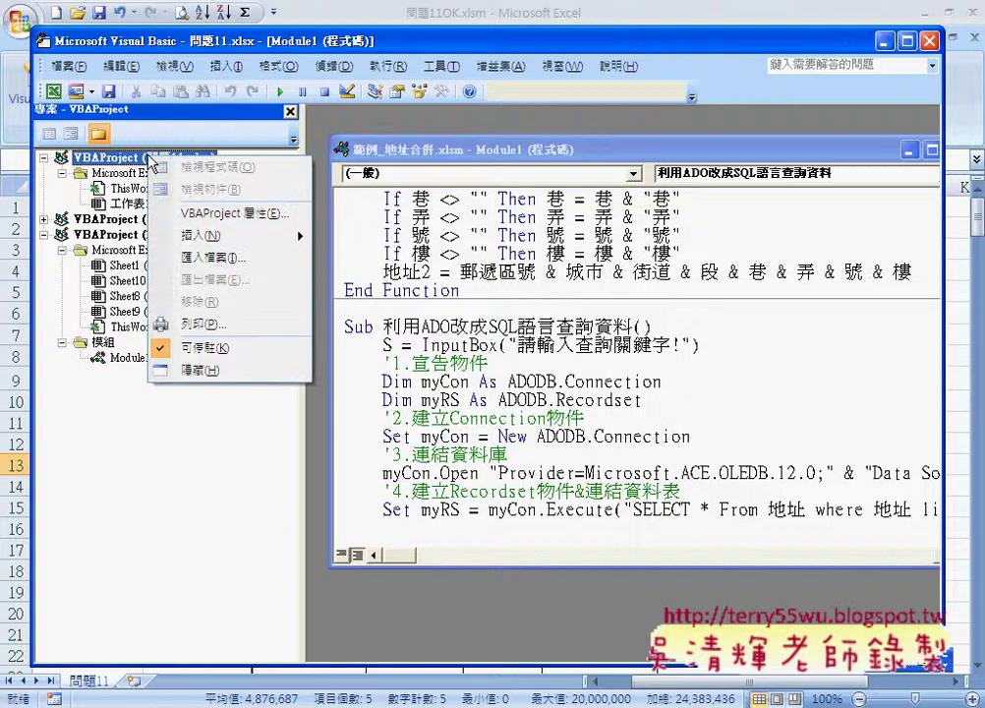
mouse_move(205, 236)
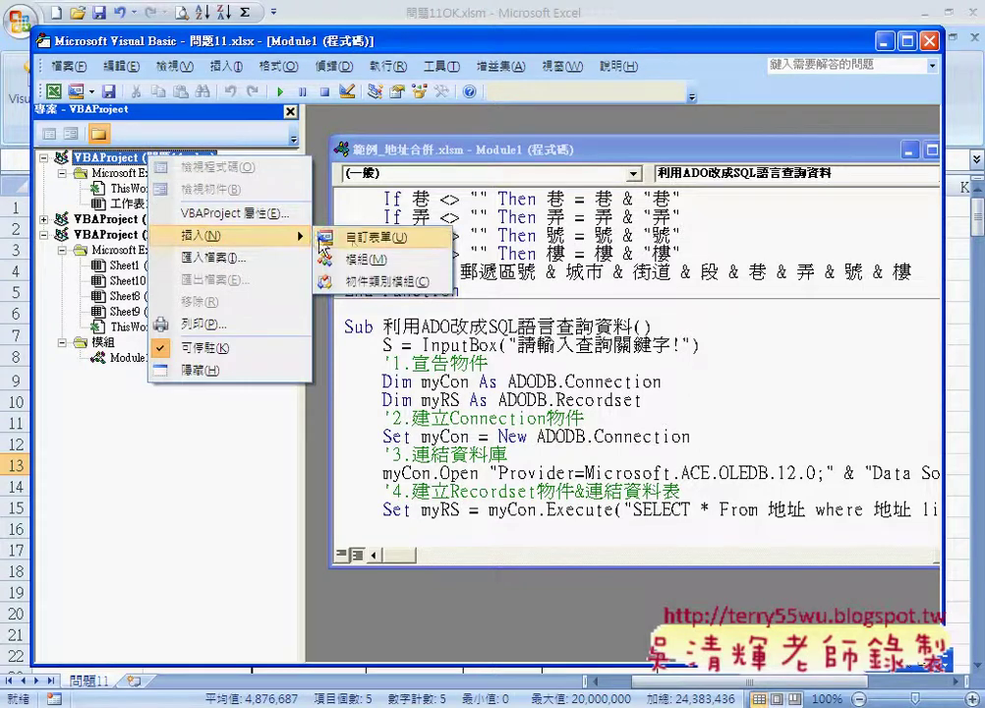
click(397, 249)
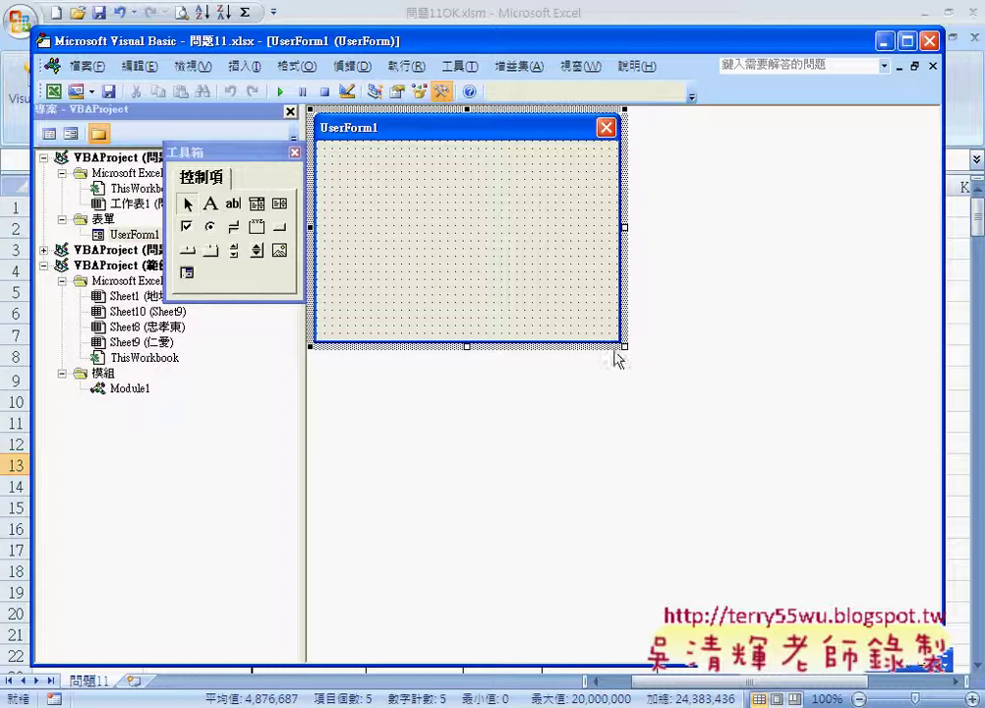
- Enlarge UserForm1, then shrink PowerPoint to a window beside Excel showing the 利率計算 slide
drag(626, 346, 686, 389)
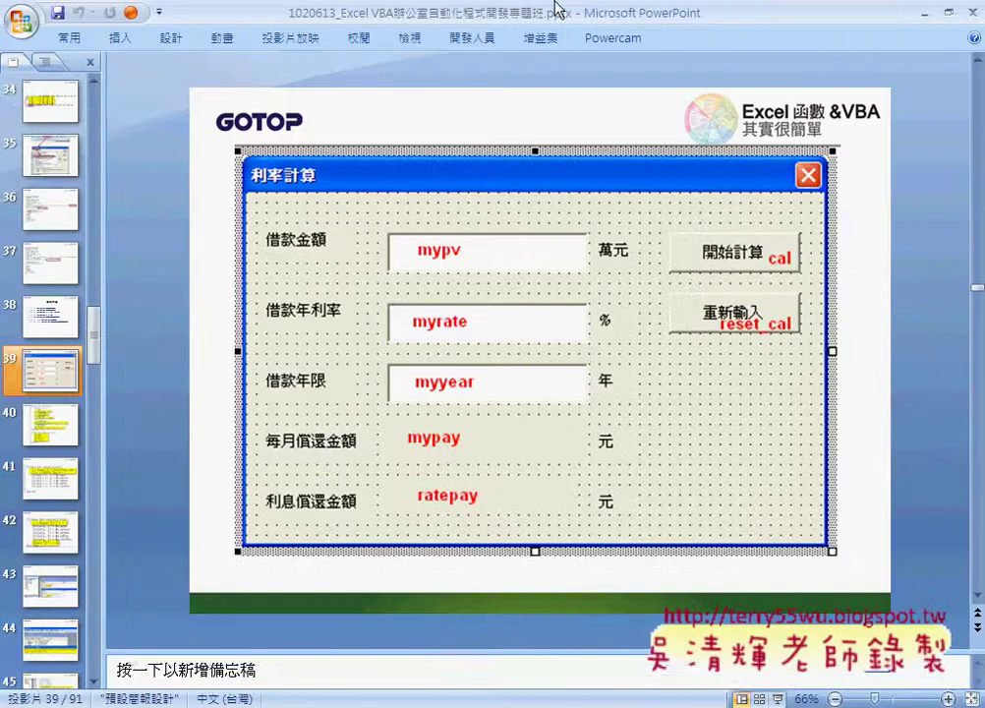
double_click(557, 11)
mouse_move(506, 164)
mouse_down()
mouse_move(610, 179)
mouse_move(609, 153)
mouse_move(615, 176)
mouse_up()
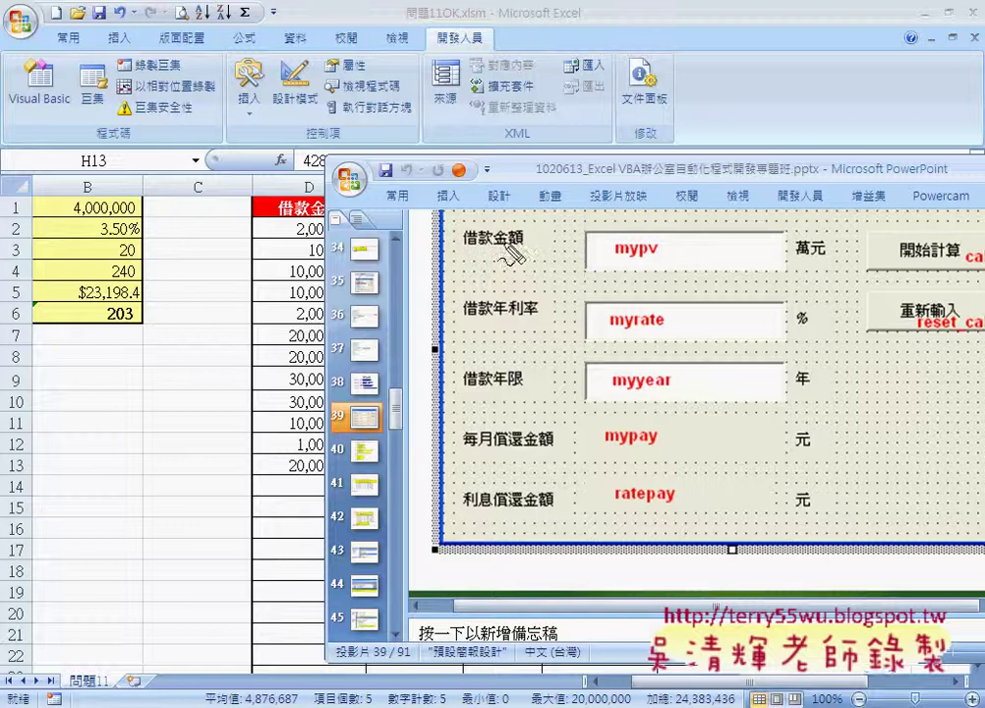
- Circle the 借款金額 label, the mypv box and the 萬元 unit label in red ink
drag(520, 261, 536, 242)
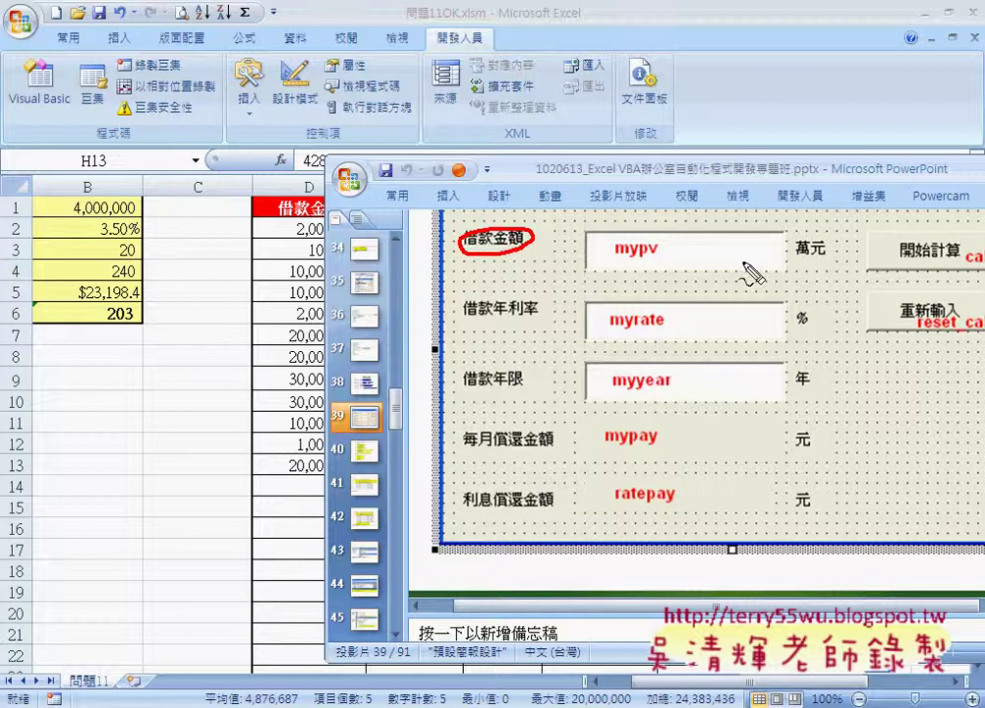
drag(745, 268, 755, 258)
mouse_move(821, 246)
mouse_down()
mouse_move(843, 268)
mouse_move(827, 251)
mouse_up()
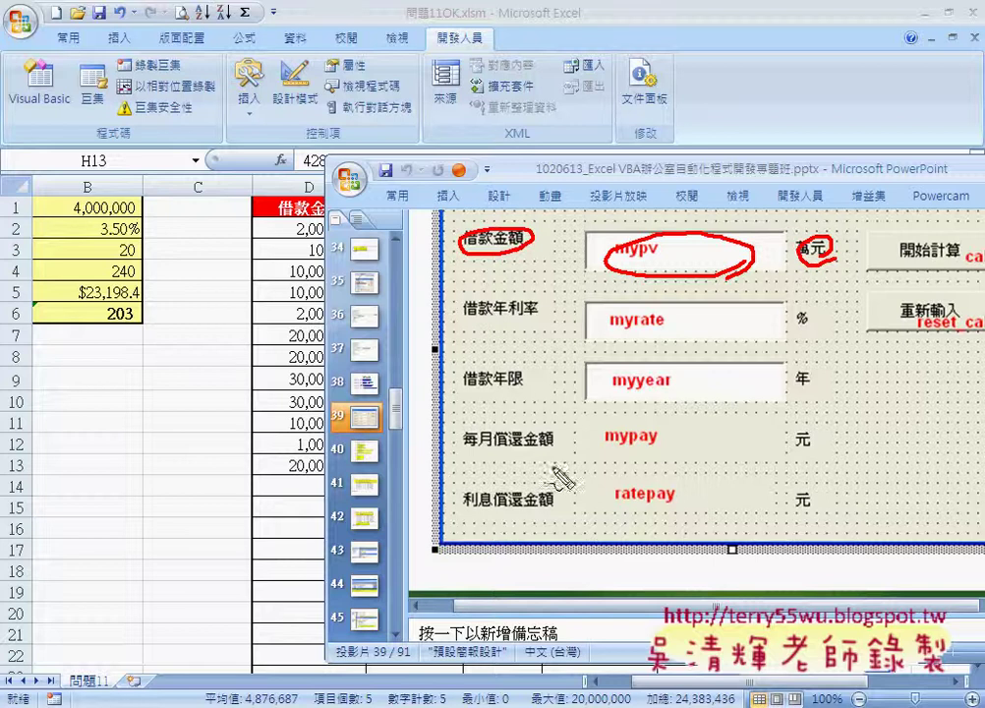
- Circle the 利息償還金額, 每月償還金額, 借款年限 and 借款年利率 labels and the % label
mouse_move(547, 511)
mouse_down()
mouse_move(533, 519)
mouse_move(550, 512)
mouse_up()
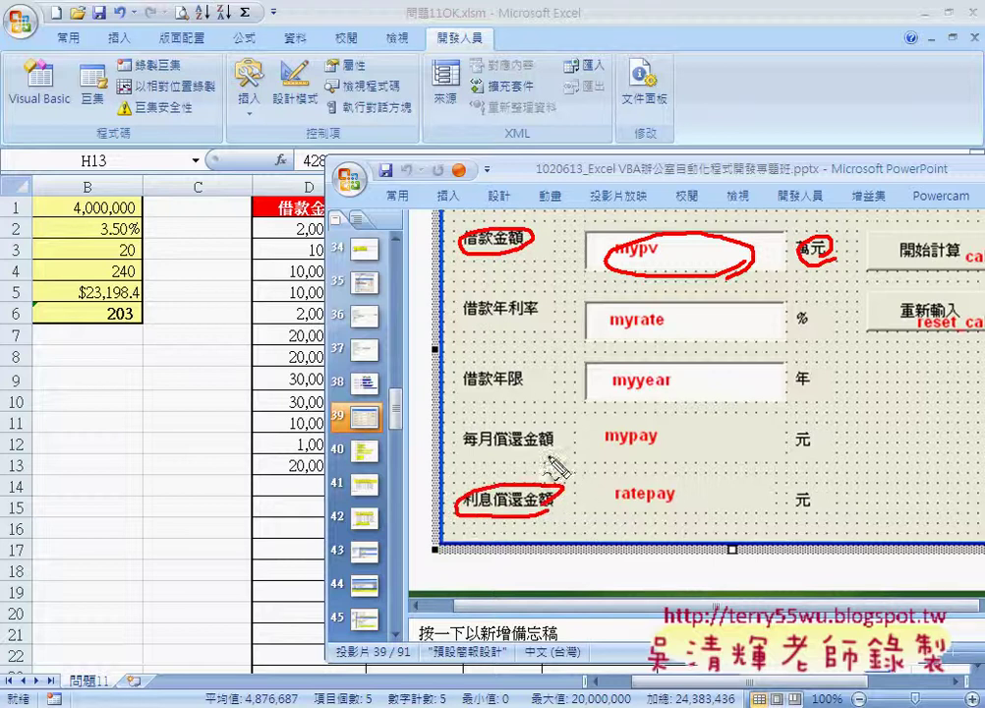
drag(556, 432, 564, 440)
drag(523, 366, 531, 361)
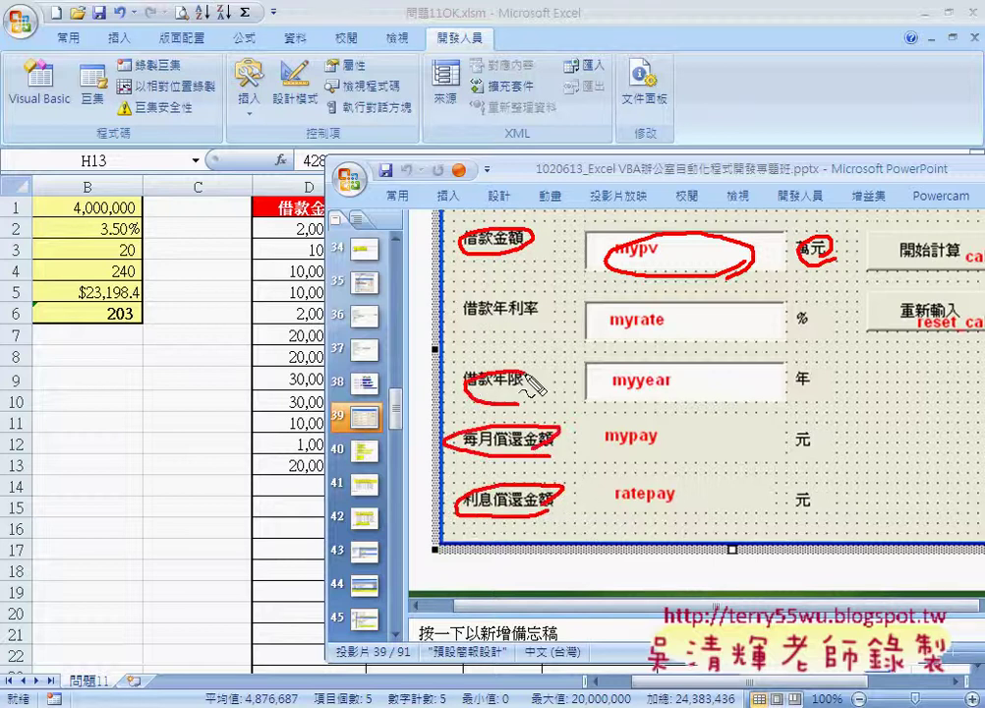
drag(537, 300, 522, 317)
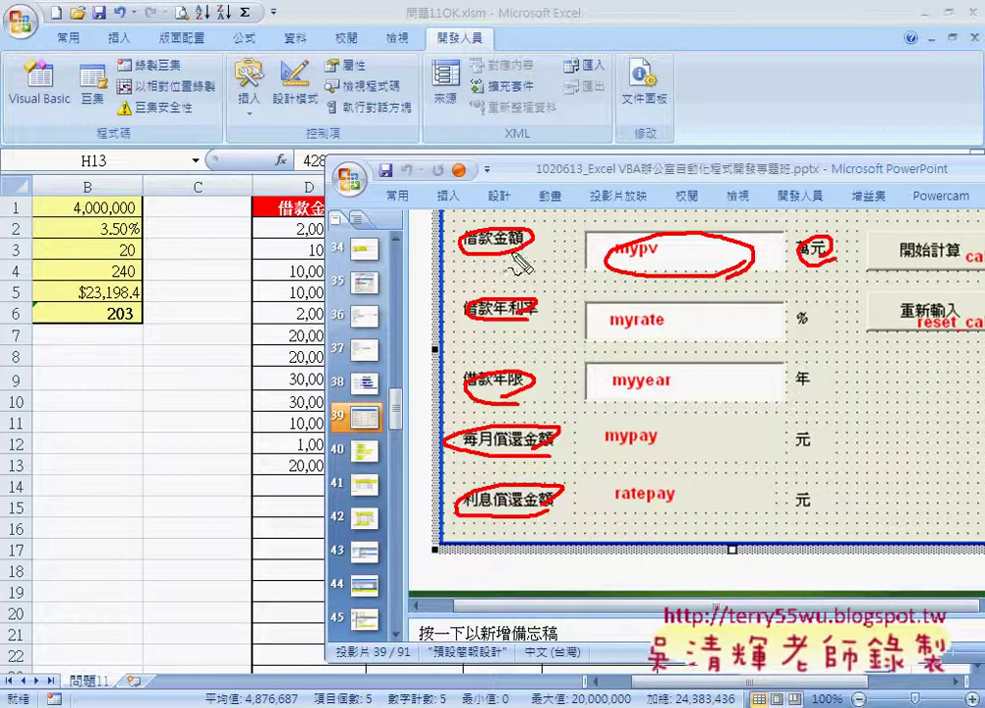
drag(802, 338, 810, 343)
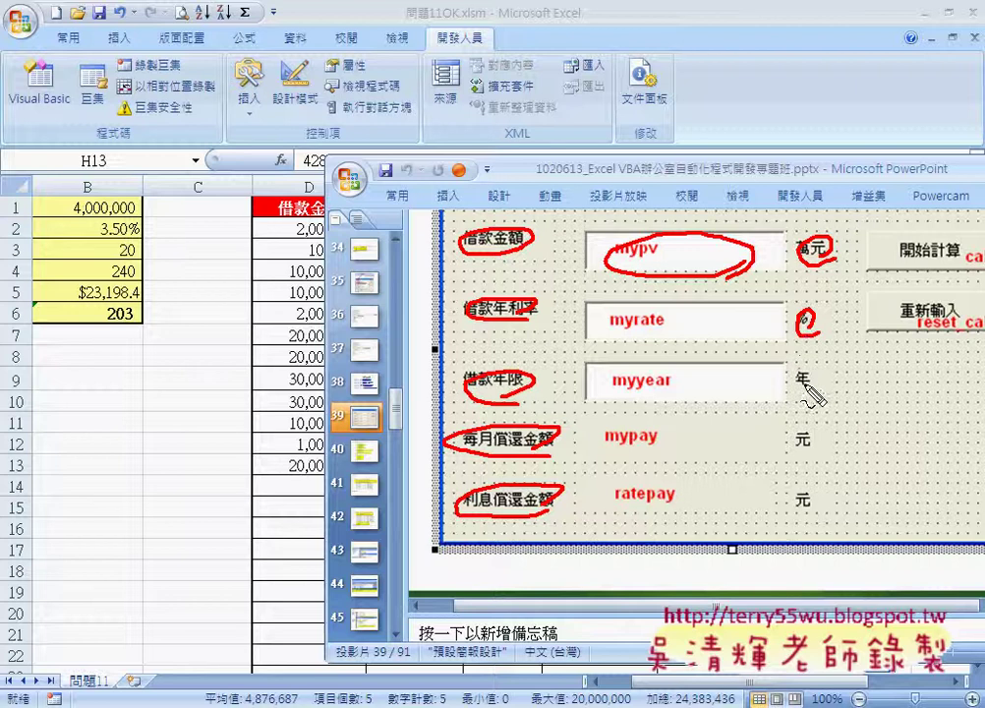